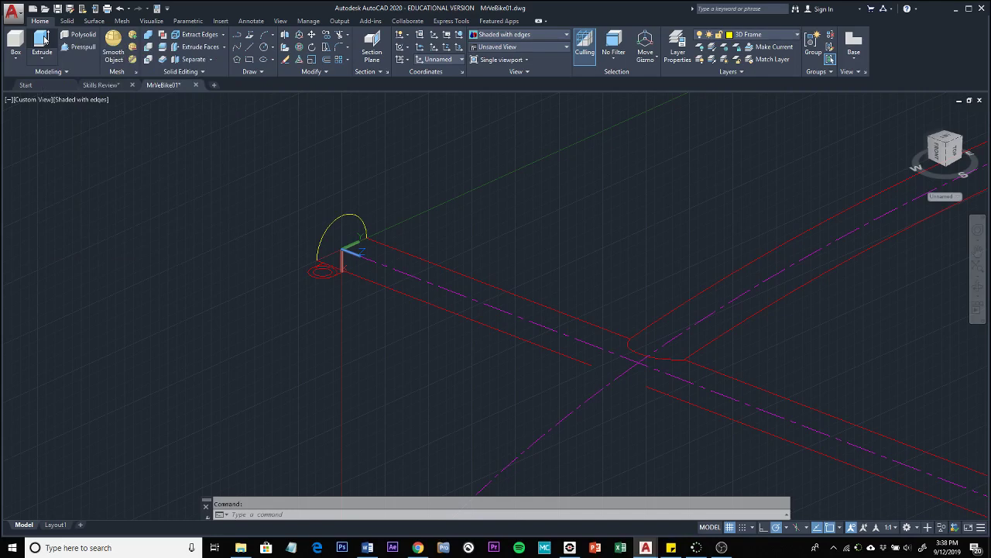
Extrude the yellow semicircular arc along the tube's centreline to a point past the curved band
{"action": "left_click", "coordinate": [336, 220]}
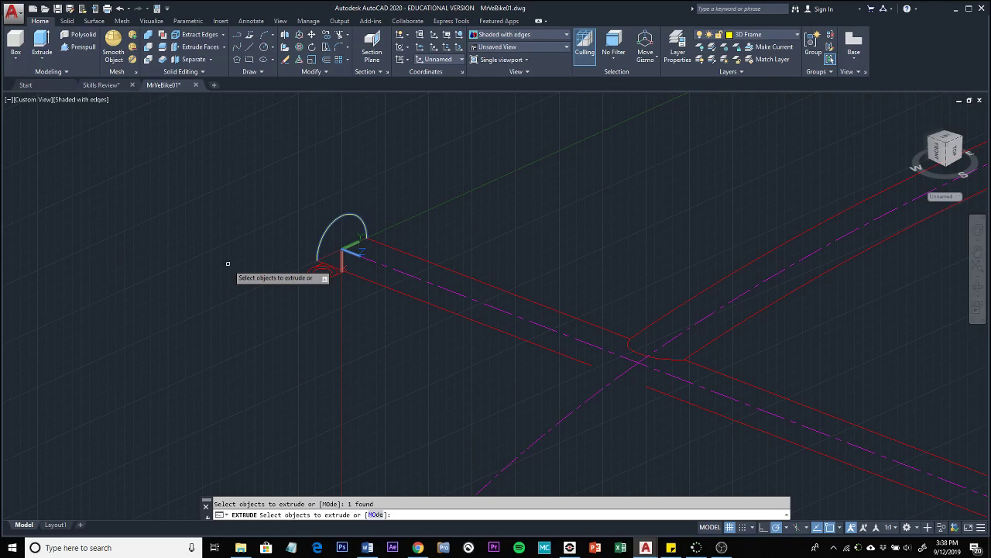
{"action": "key", "text": "Return"}
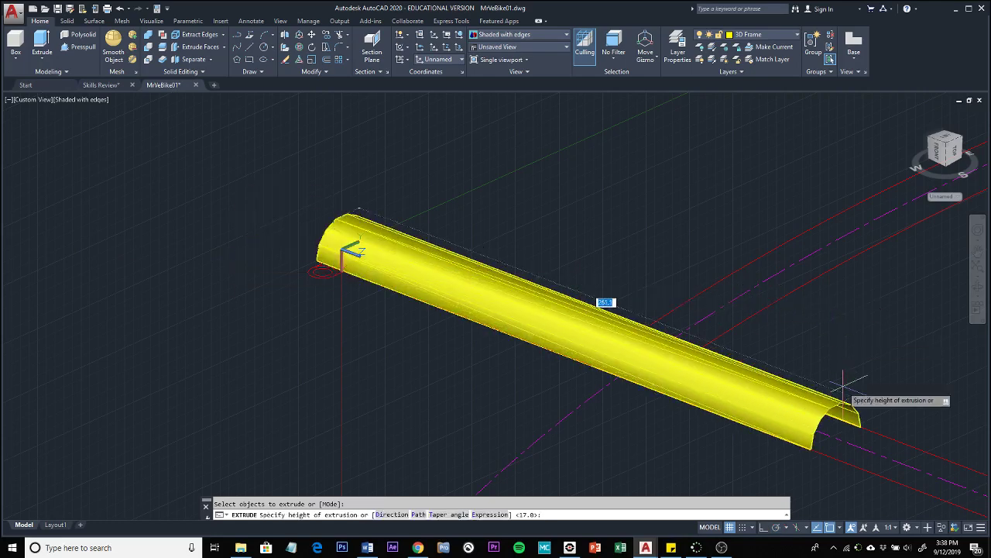
{"action": "middle_click_drag", "start_coordinate": [837, 321], "coordinate": [828, 385]}
{"action": "middle_click_drag", "start_coordinate": [588, 326], "coordinate": [642, 348], "text": "shift"}
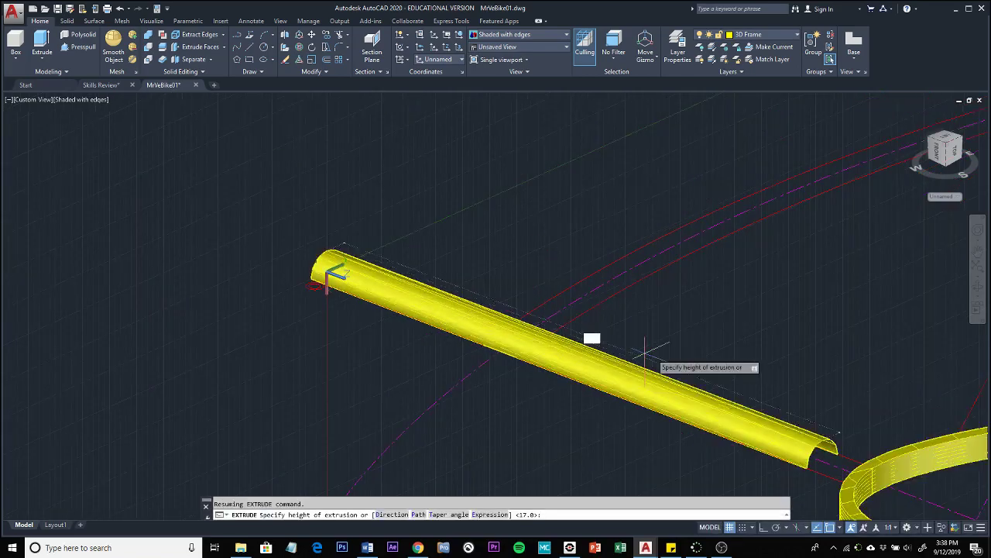
{"action": "middle_click_drag", "start_coordinate": [844, 373], "coordinate": [346, 214], "text": "shift"}
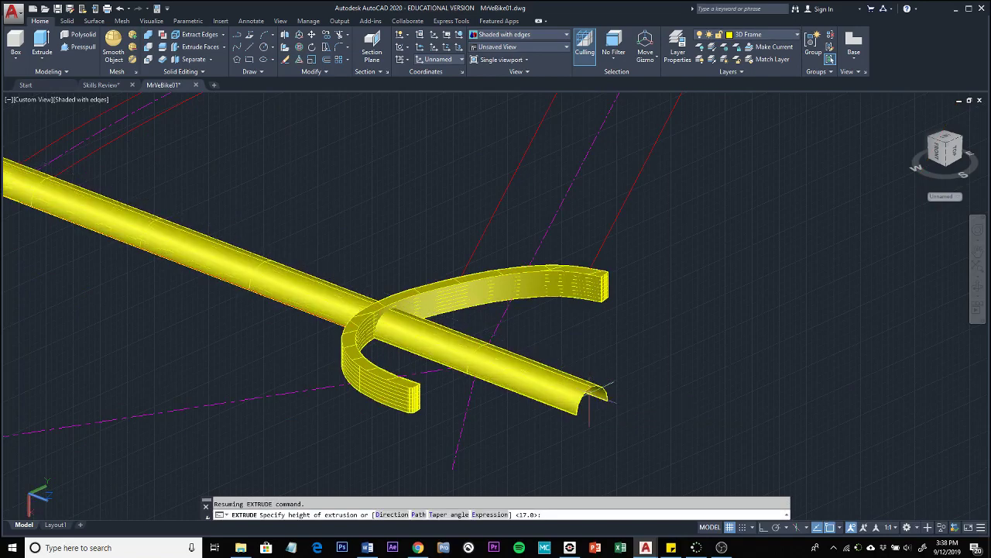
{"action": "left_click", "coordinate": [596, 393]}
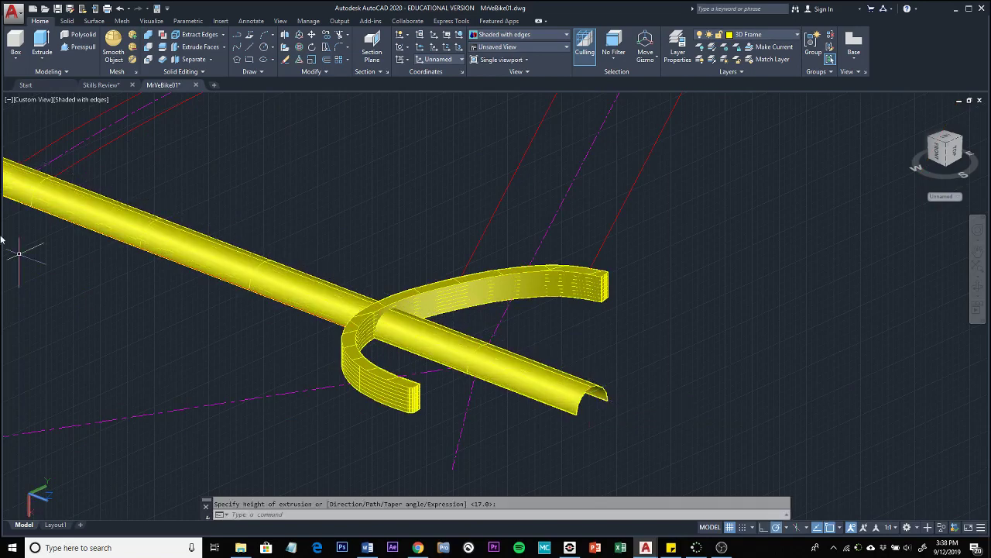
Trim the half-tube surface with the curved band as the cutting surface, removing the portion that extends beyond the band
{"action": "middle_click_drag", "start_coordinate": [60, 286], "coordinate": [351, 309]}
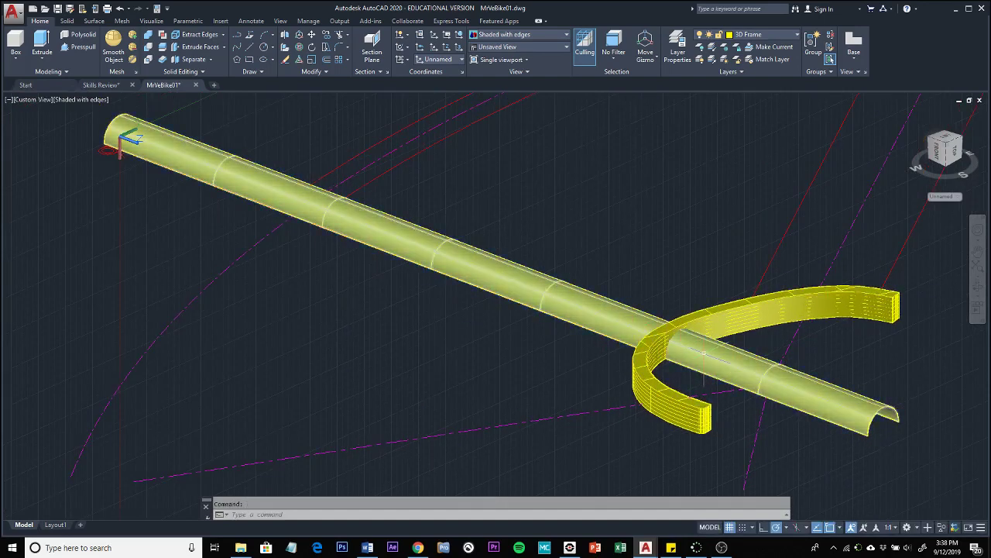
{"action": "mouse_move", "coordinate": [701, 354]}
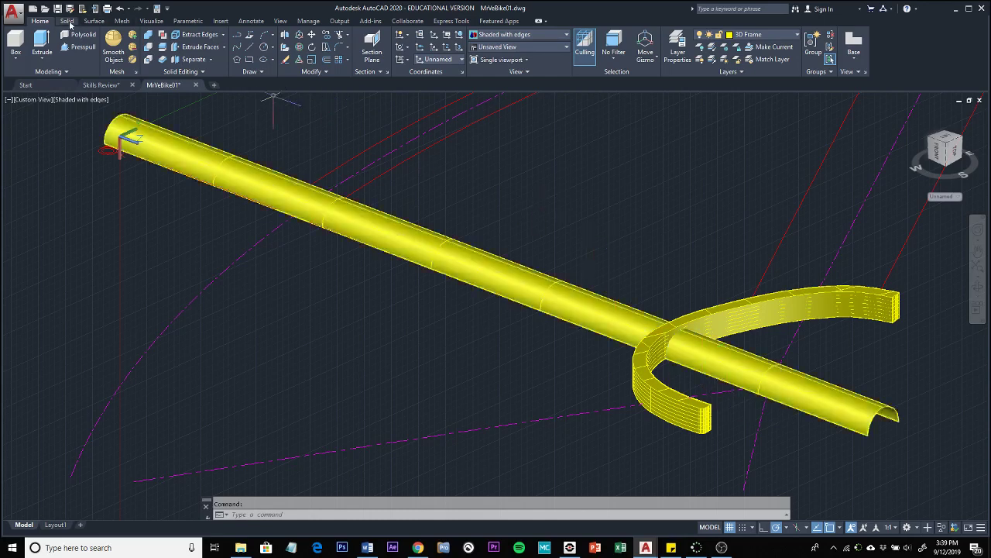
{"action": "left_click", "coordinate": [94, 21]}
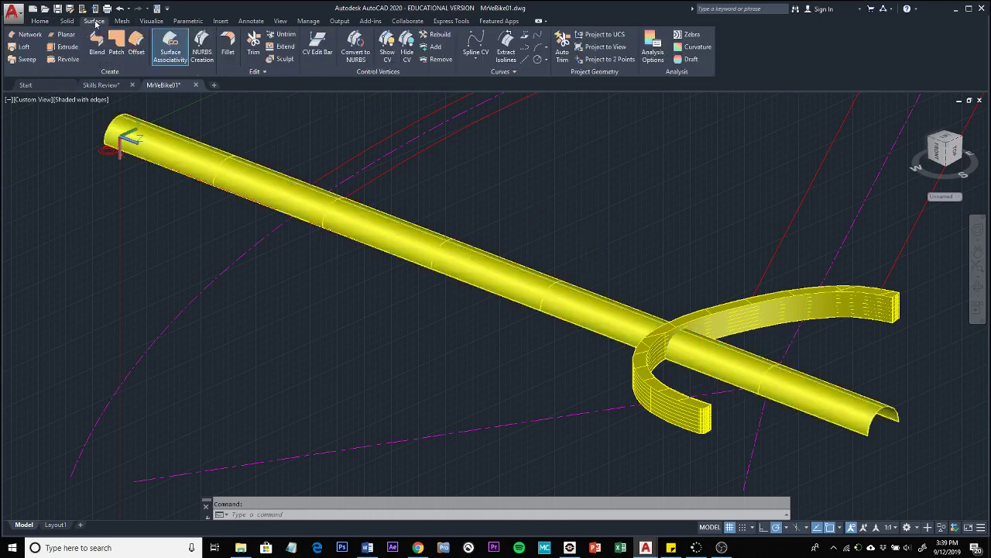
{"action": "left_click", "coordinate": [254, 40]}
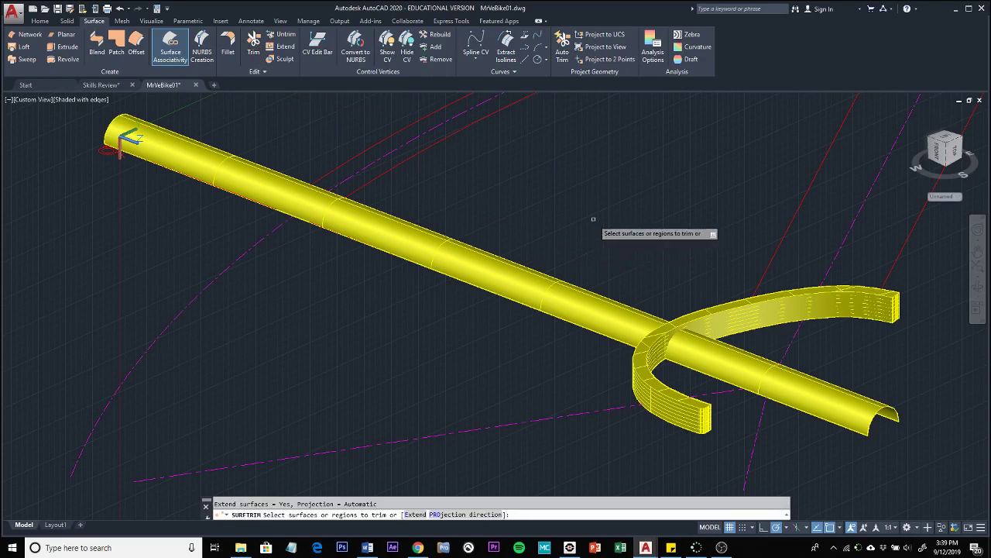
{"action": "left_click", "coordinate": [602, 314]}
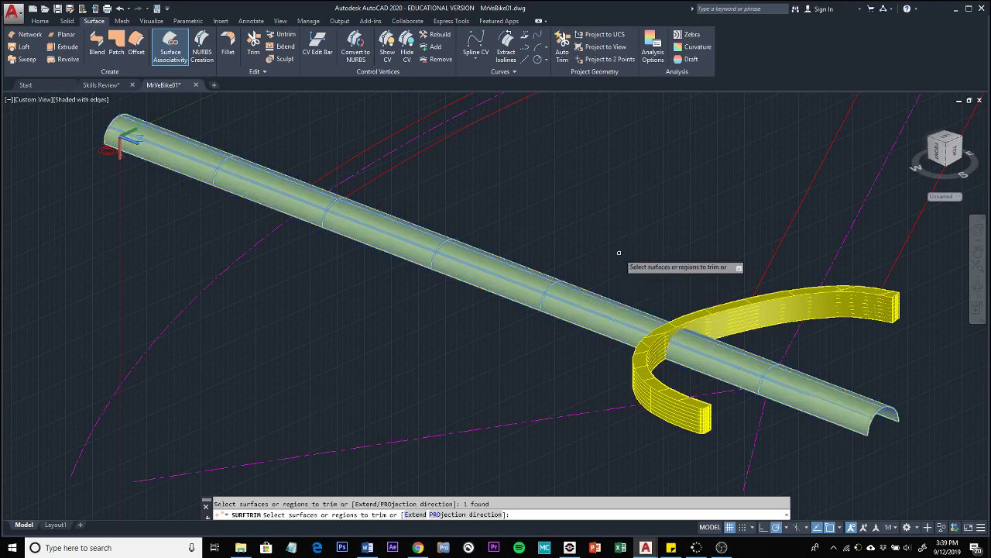
{"action": "key", "text": "Return"}
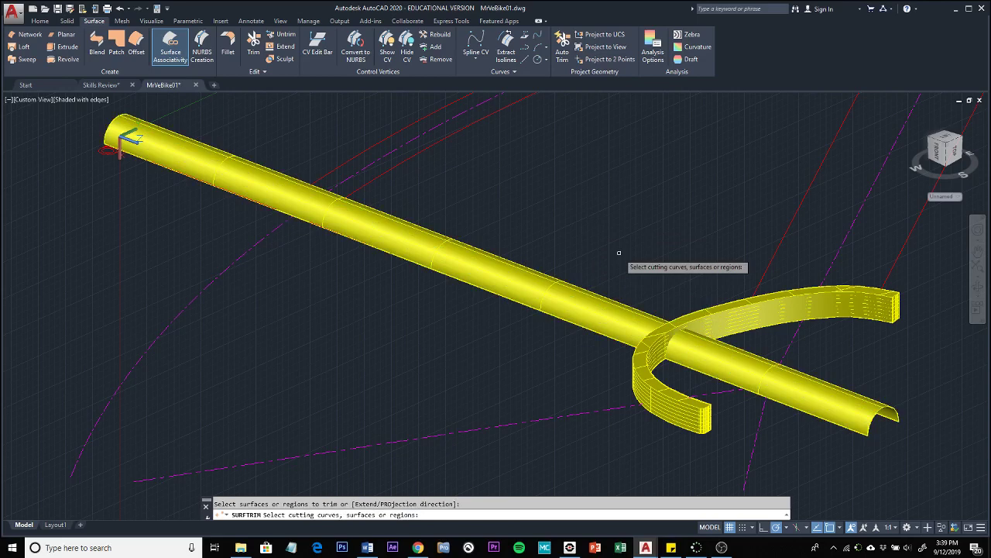
{"action": "left_click", "coordinate": [747, 323]}
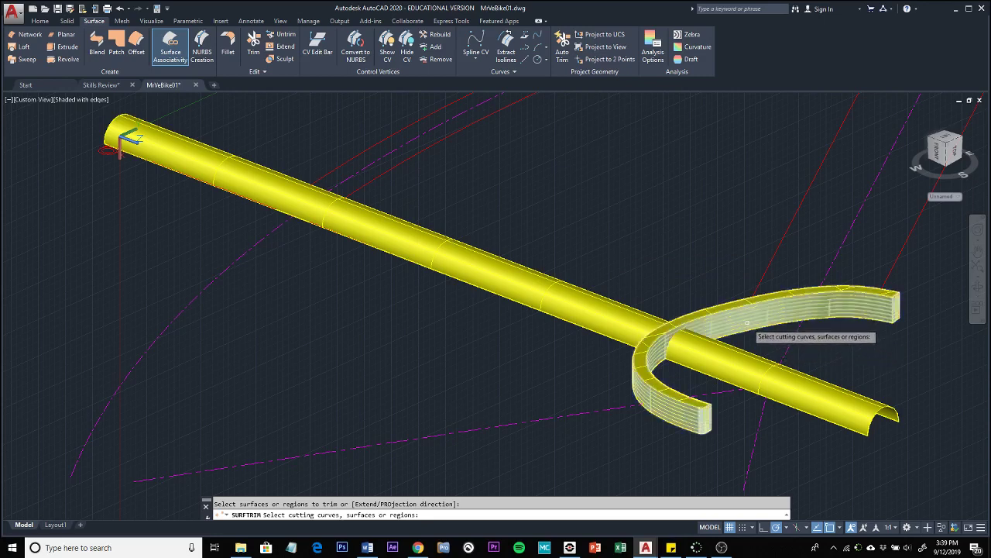
{"action": "left_click", "coordinate": [747, 322]}
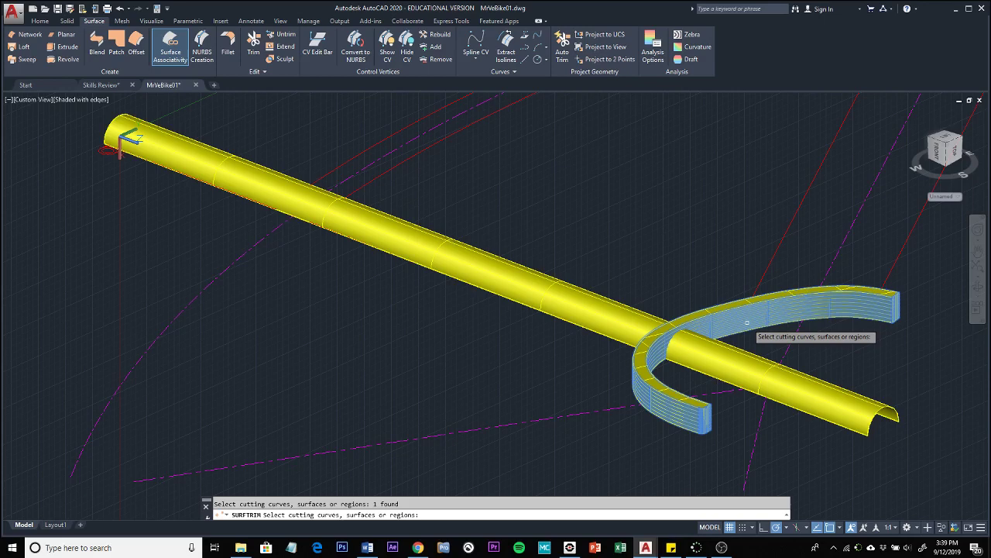
{"action": "key", "text": "Return"}
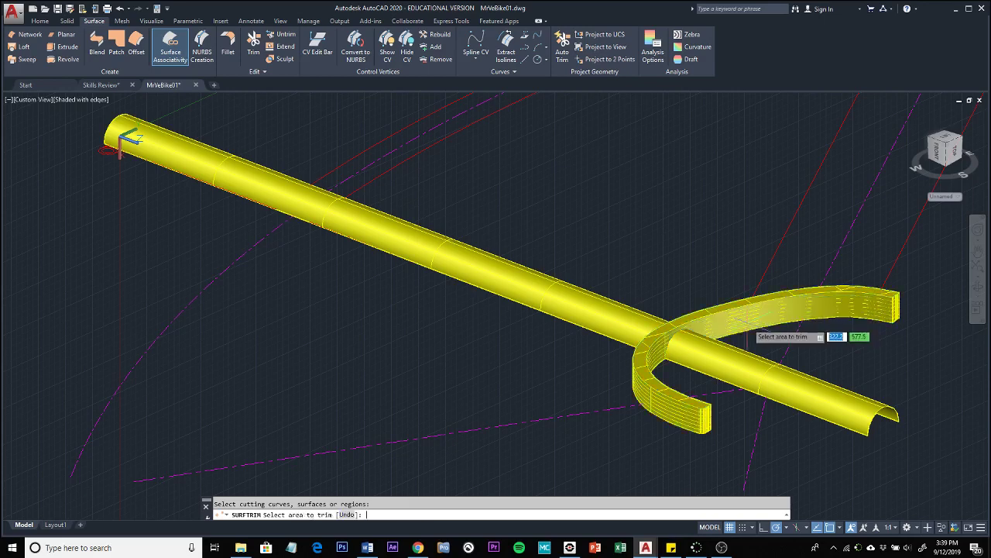
{"action": "left_click", "coordinate": [748, 371]}
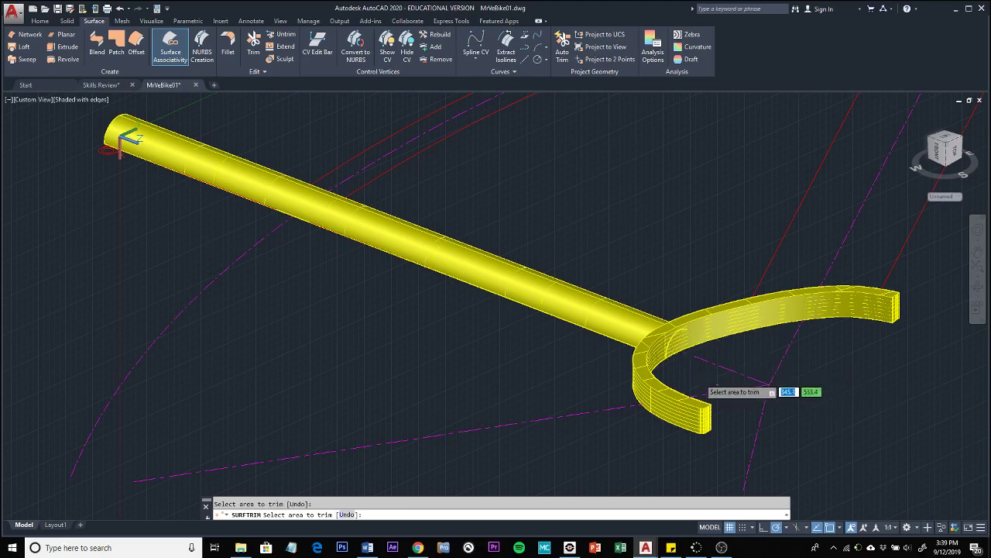
Trim away the remaining sliver of the half-tube surface inside the curved band
{"action": "middle_click_drag", "start_coordinate": [701, 379], "coordinate": [690, 301], "text": "shift"}
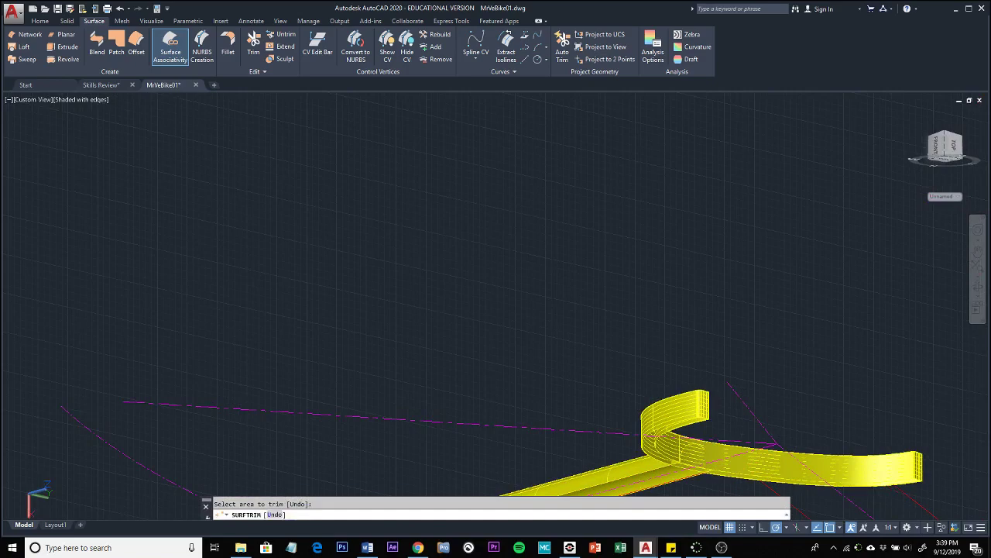
{"action": "middle_click_drag", "start_coordinate": [648, 399], "coordinate": [602, 117], "text": "shift"}
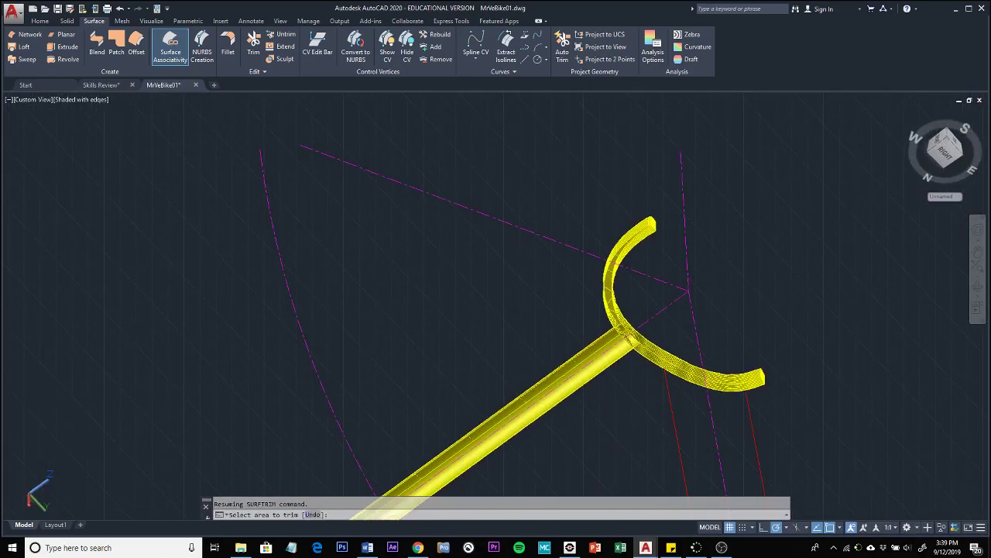
{"action": "scroll", "coordinate": [635, 399], "scroll_direction": "up", "scroll_amount": 6}
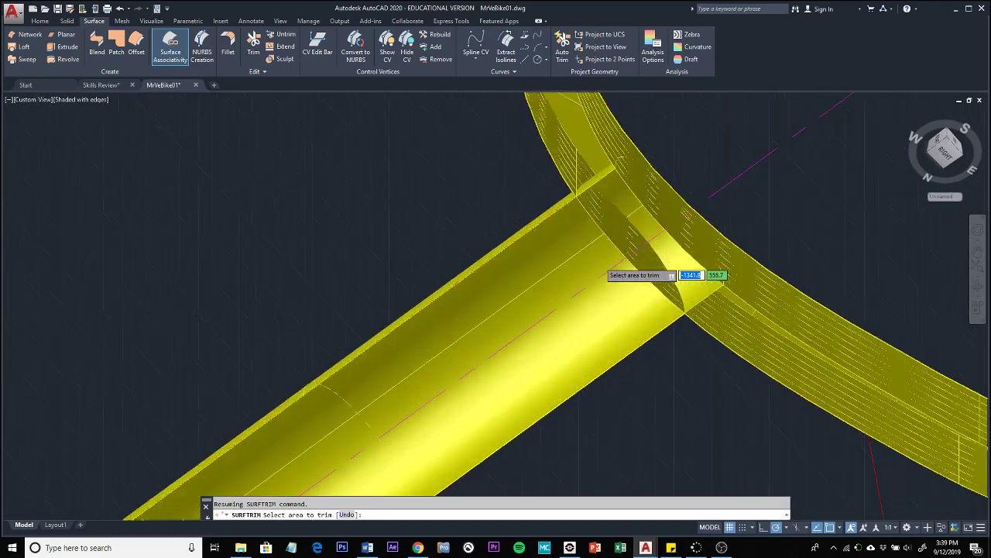
{"action": "scroll", "coordinate": [605, 270], "scroll_direction": "up", "scroll_amount": 2}
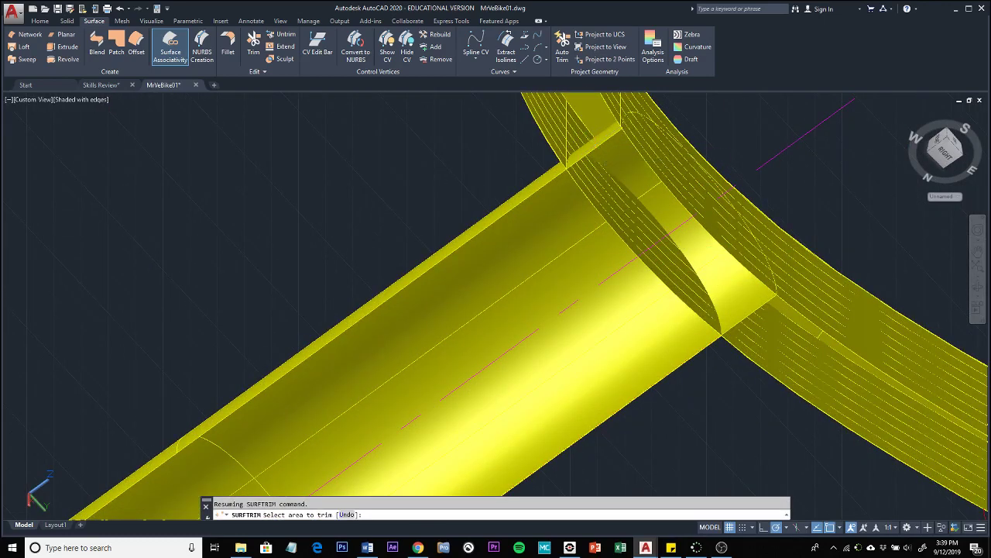
{"action": "left_click", "coordinate": [598, 152]}
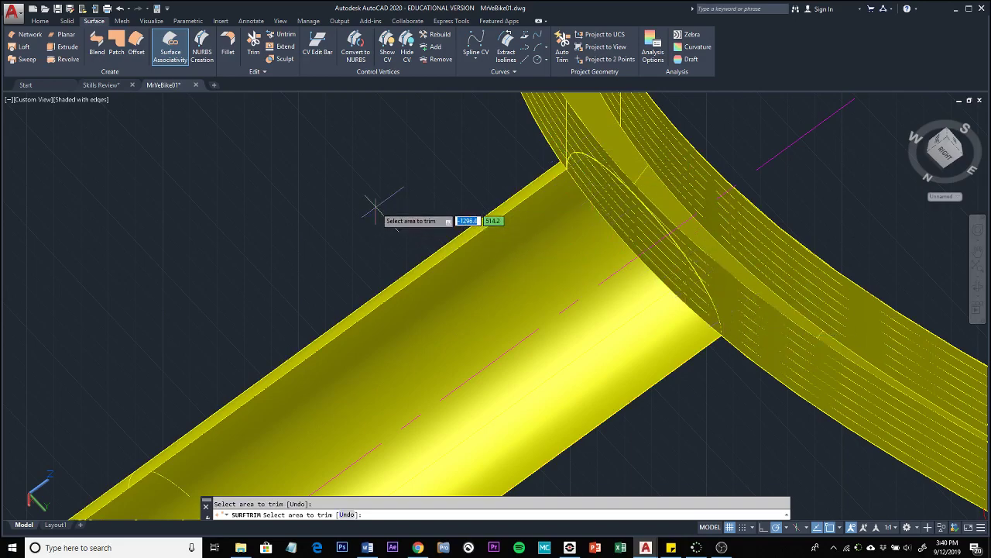
Examine the half-tube surface as a whole and its open end at the origin
{"action": "middle_click_drag", "start_coordinate": [376, 204], "coordinate": [520, 334], "text": "shift"}
{"action": "middle_click_drag", "start_coordinate": [501, 228], "coordinate": [499, 228], "text": "shift"}
{"action": "middle_click", "coordinate": [499, 228]}
{"action": "middle_click", "coordinate": [499, 227]}
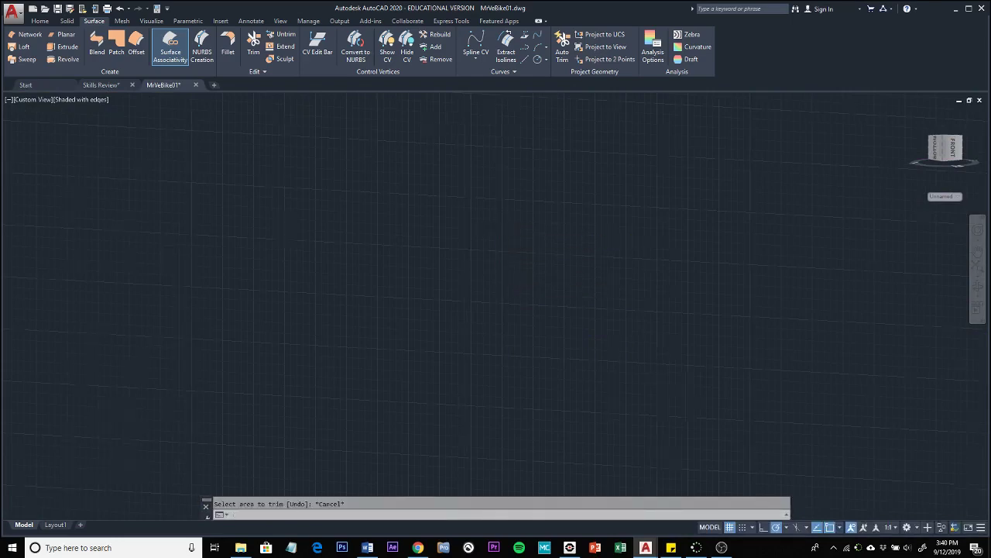
{"action": "scroll", "coordinate": [438, 254], "scroll_direction": "down", "scroll_amount": 2}
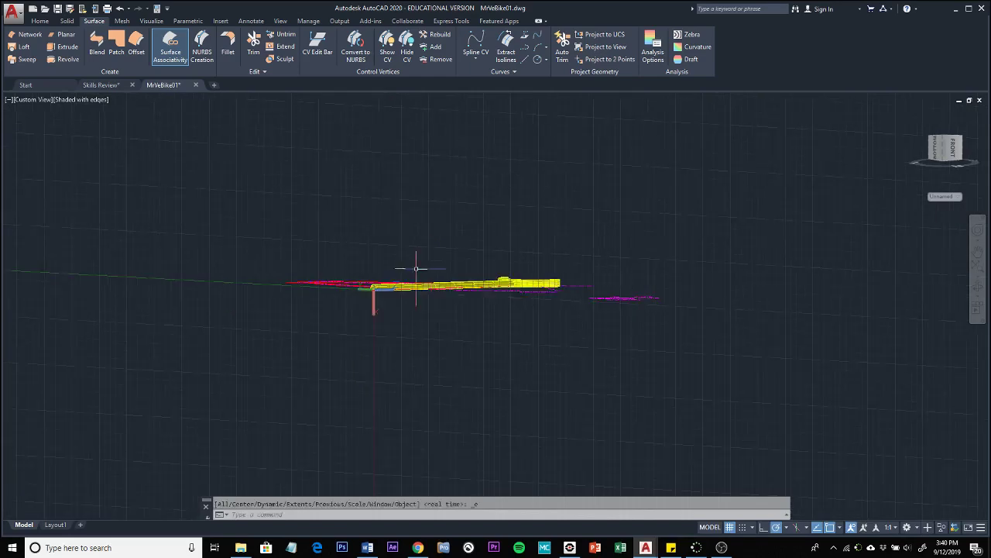
{"action": "middle_click_drag", "start_coordinate": [421, 265], "coordinate": [486, 249]}
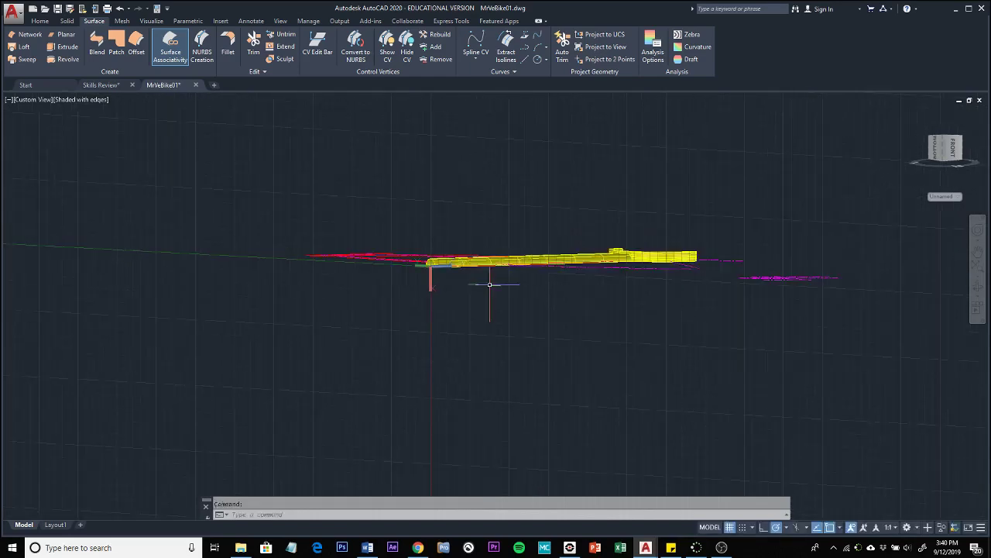
{"action": "scroll", "coordinate": [491, 282], "scroll_direction": "up", "scroll_amount": 5}
{"action": "middle_click_drag", "start_coordinate": [458, 289], "coordinate": [556, 273], "text": "shift"}
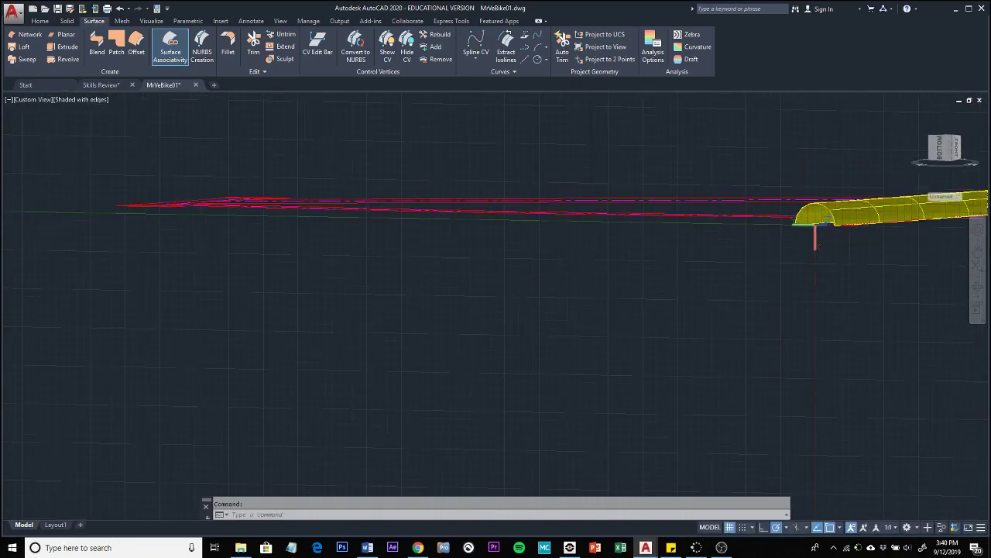
{"action": "middle_click_drag", "start_coordinate": [647, 275], "coordinate": [239, 272]}
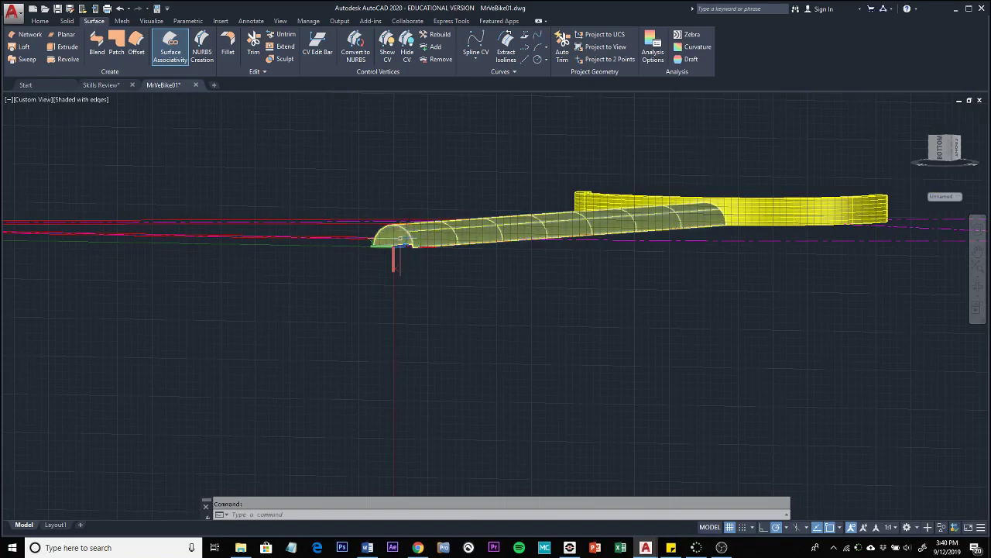
{"action": "scroll", "coordinate": [420, 269], "scroll_direction": "up", "scroll_amount": 5}
{"action": "middle_click_drag", "start_coordinate": [420, 269], "coordinate": [527, 354]}
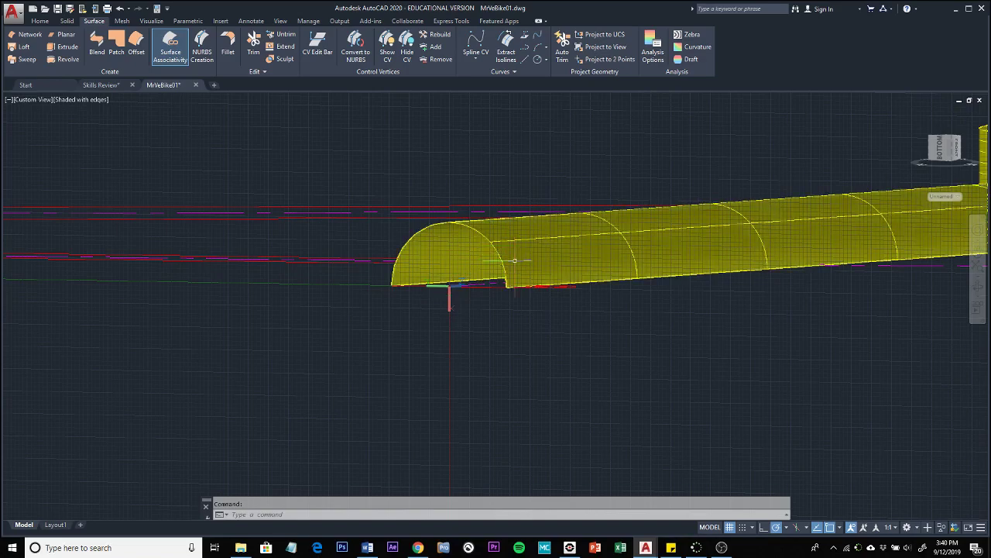
{"action": "scroll", "coordinate": [477, 255], "scroll_direction": "up", "scroll_amount": 3}
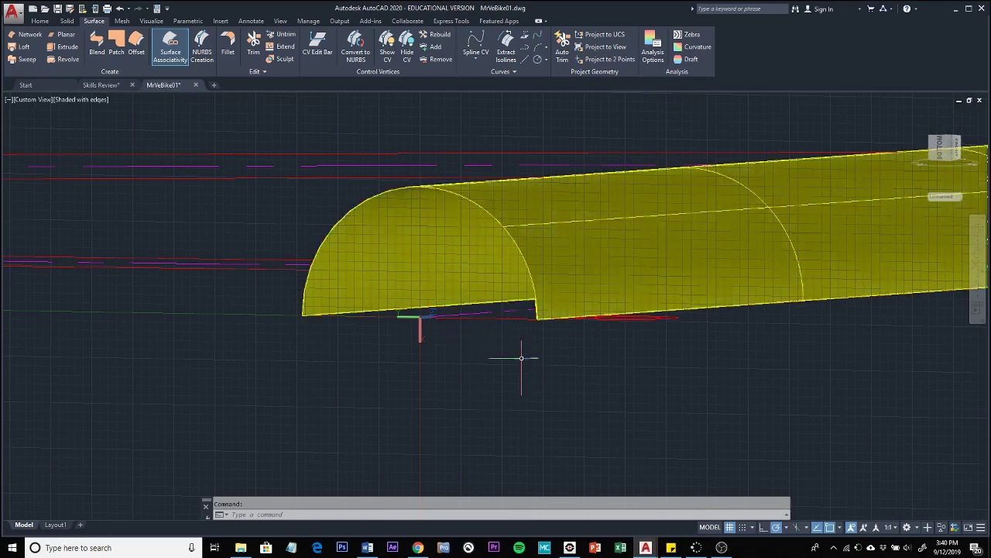
{"action": "middle_click_drag", "start_coordinate": [522, 358], "coordinate": [549, 378], "text": "shift"}
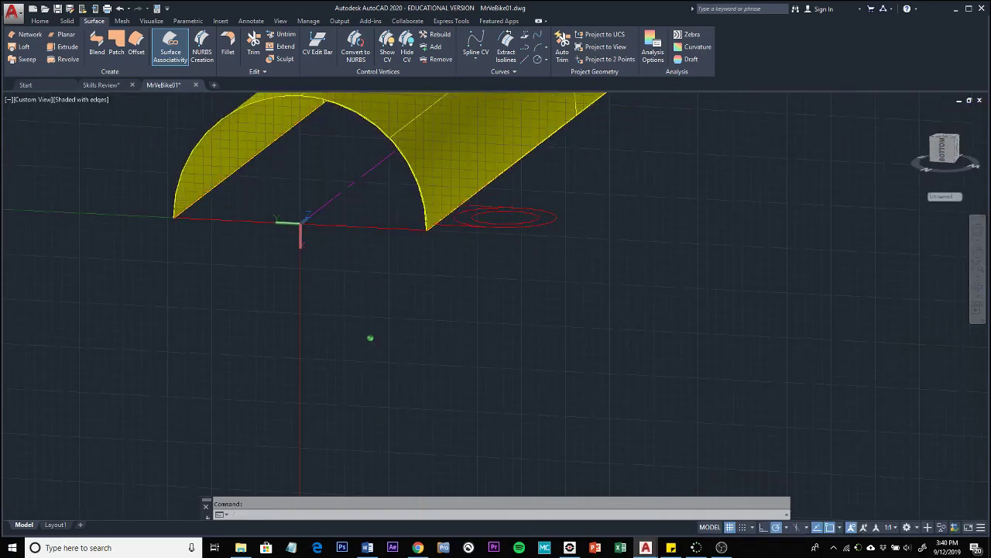
{"action": "middle_click_drag", "start_coordinate": [436, 292], "coordinate": [527, 357]}
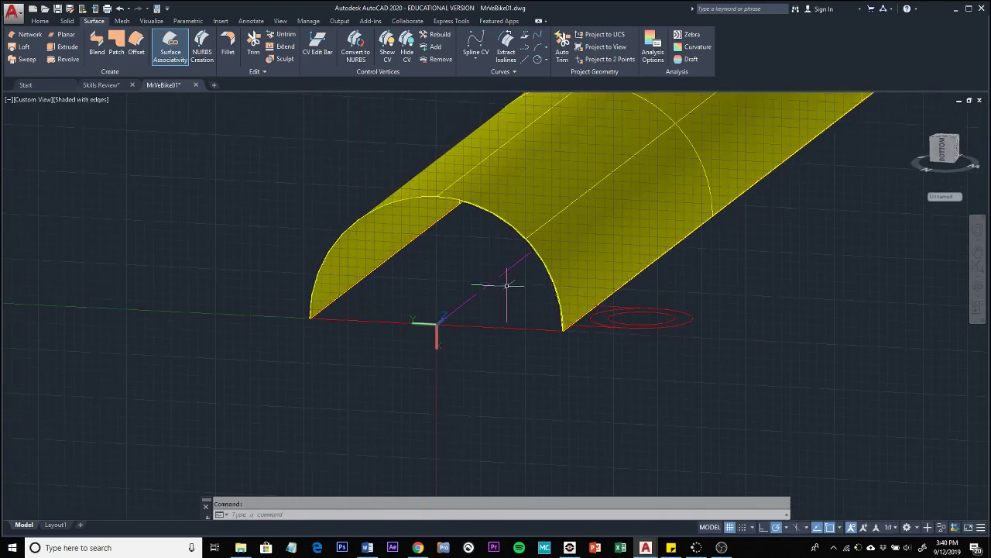
Turn on the Seatpost layer and inspect the fit between the seatpost circle and the half-tube surface's open end
{"action": "left_click", "coordinate": [40, 21]}
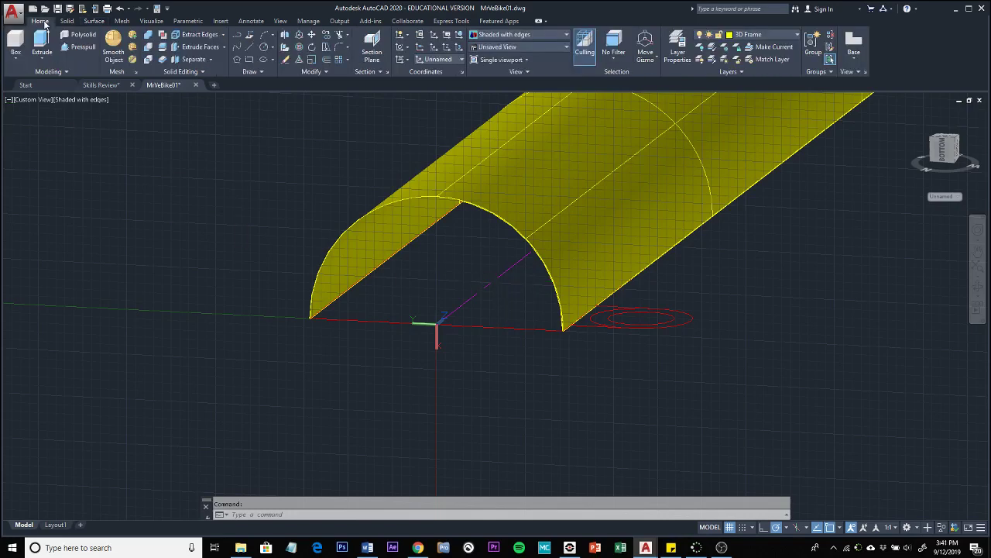
{"action": "left_click", "coordinate": [784, 34]}
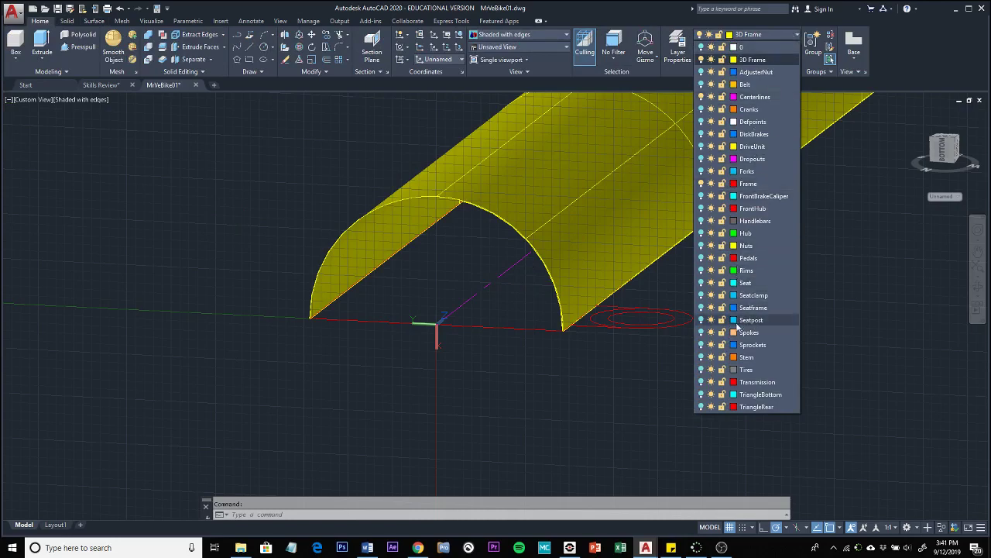
{"action": "left_click", "coordinate": [702, 321]}
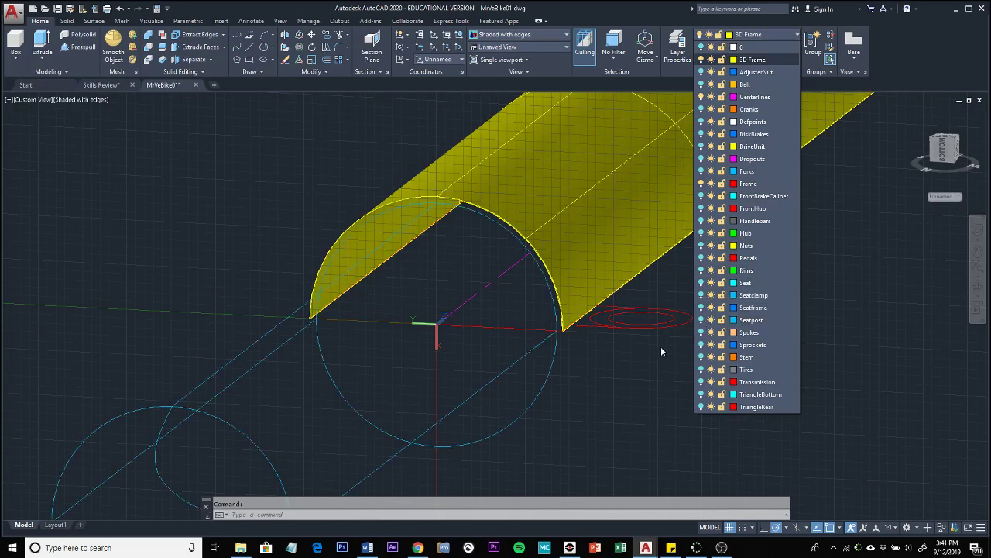
{"action": "left_click", "coordinate": [661, 375]}
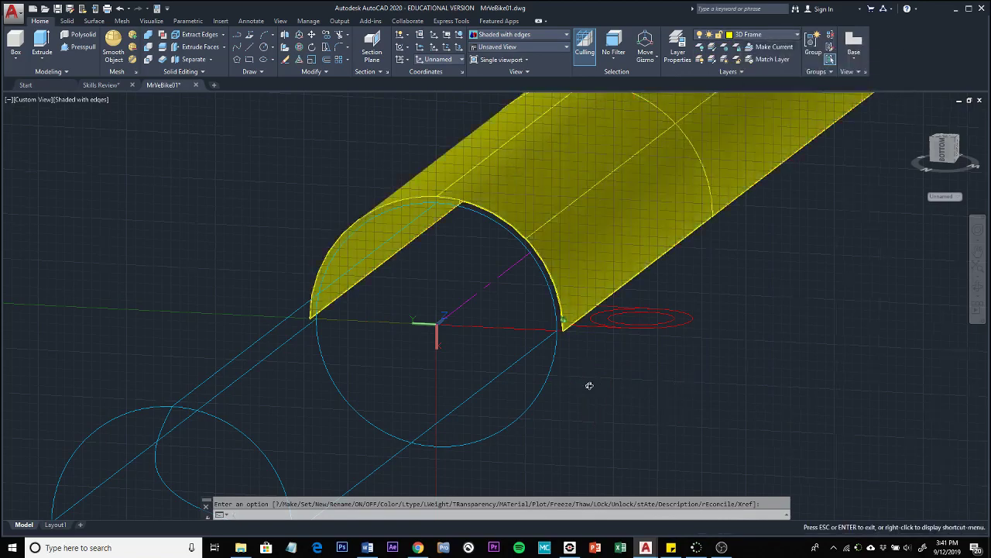
{"action": "middle_click_drag", "start_coordinate": [589, 385], "coordinate": [600, 376], "text": "shift"}
{"action": "key", "text": "Escape"}
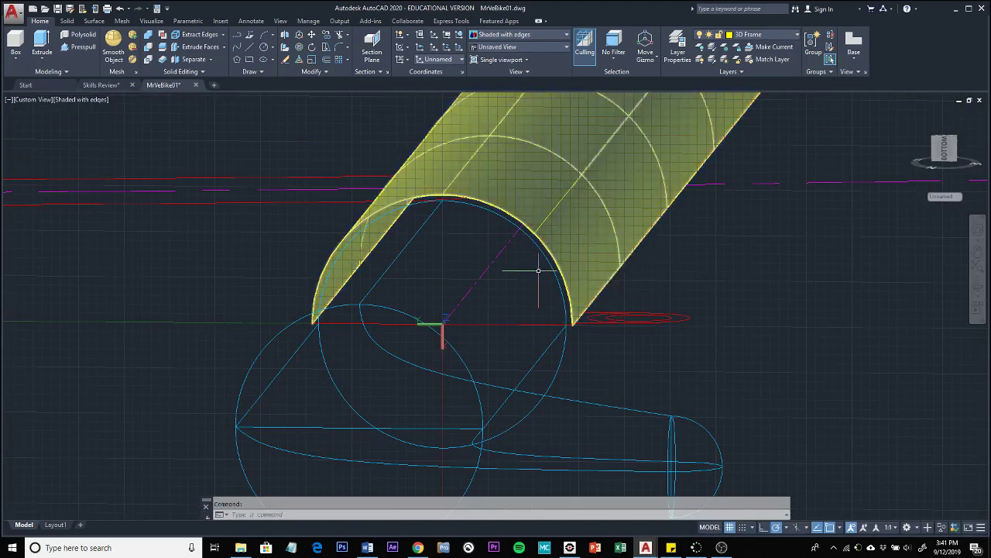
{"action": "scroll", "coordinate": [558, 313], "scroll_direction": "up", "scroll_amount": 5}
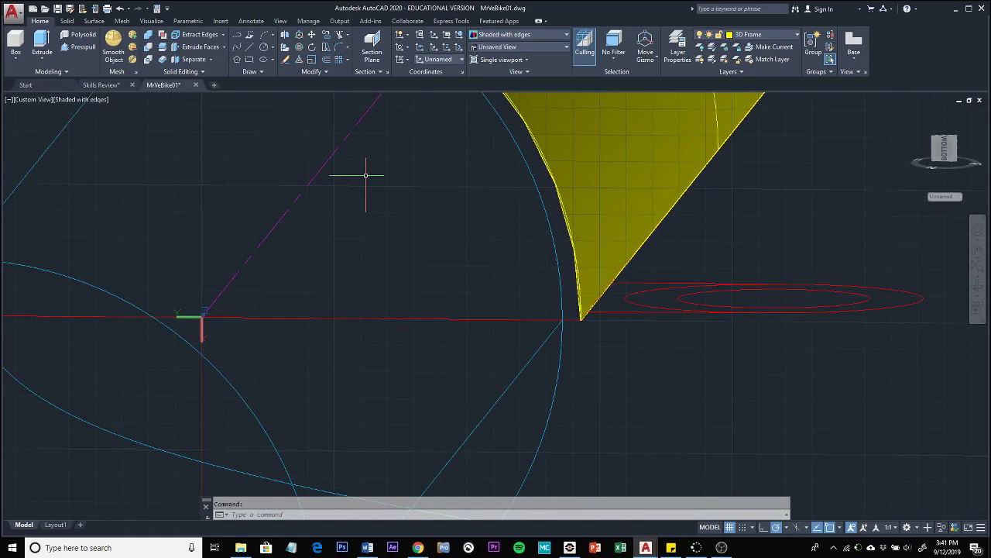
Begin a surface offset of the half-tube surface and flip its direction inward, toward the seatpost circle
{"action": "scroll", "coordinate": [430, 201], "scroll_direction": "down", "scroll_amount": 2}
{"action": "middle_click_drag", "start_coordinate": [440, 203], "coordinate": [479, 326], "text": "shift"}
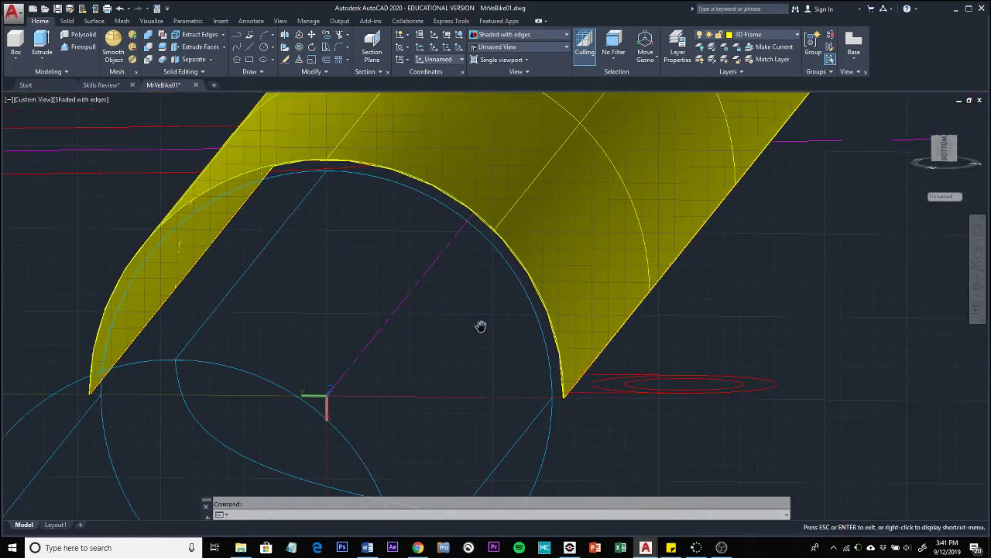
{"action": "left_click", "coordinate": [94, 21]}
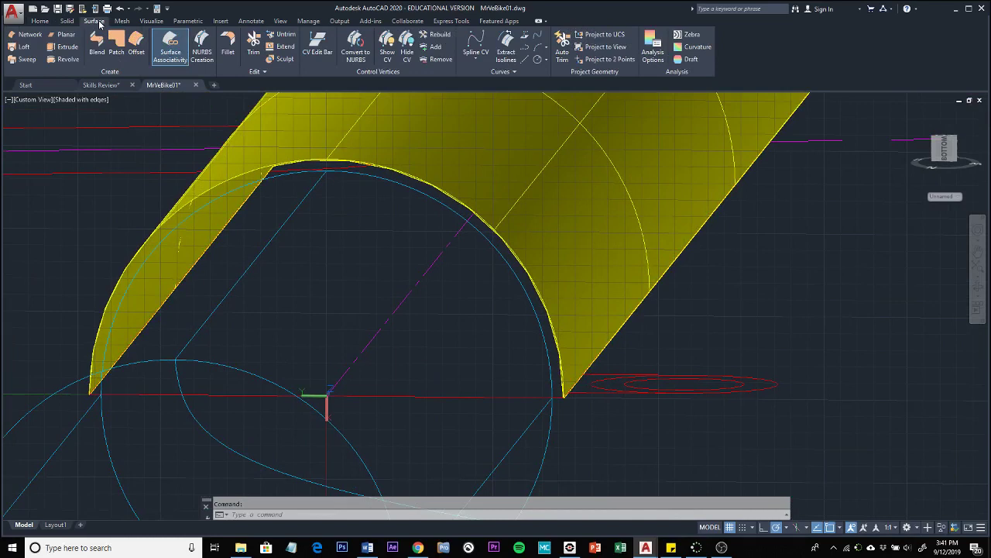
{"action": "left_click", "coordinate": [137, 42]}
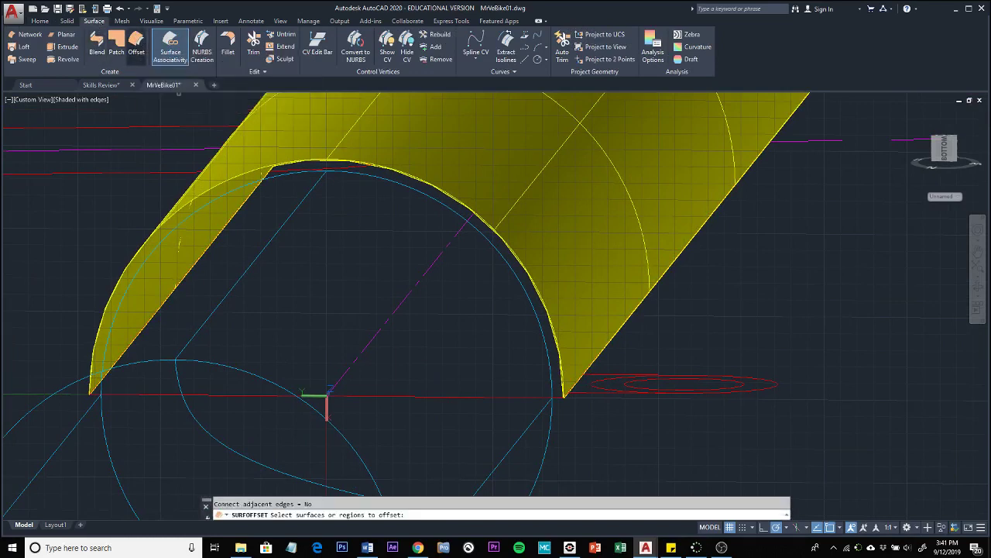
{"action": "left_click", "coordinate": [608, 281]}
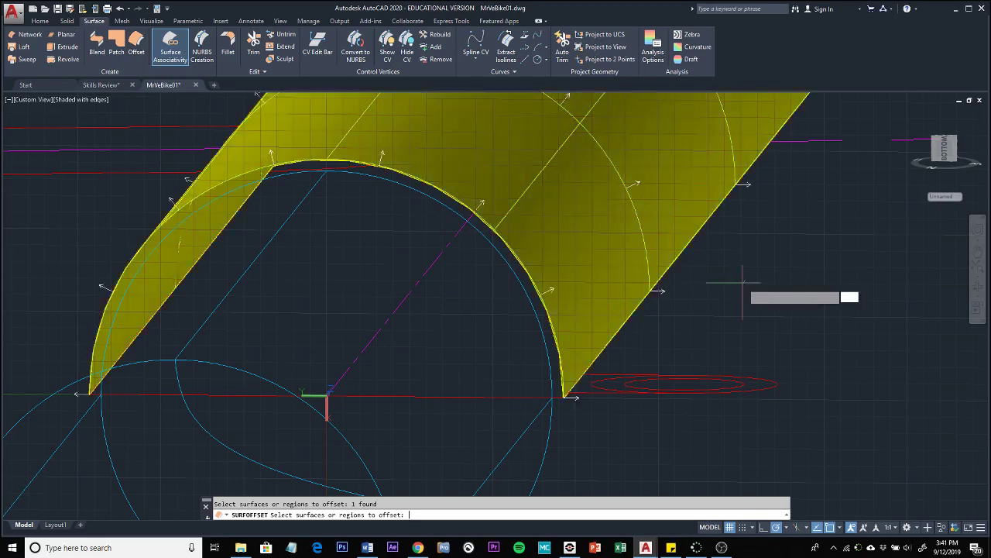
{"action": "key", "text": "Return"}
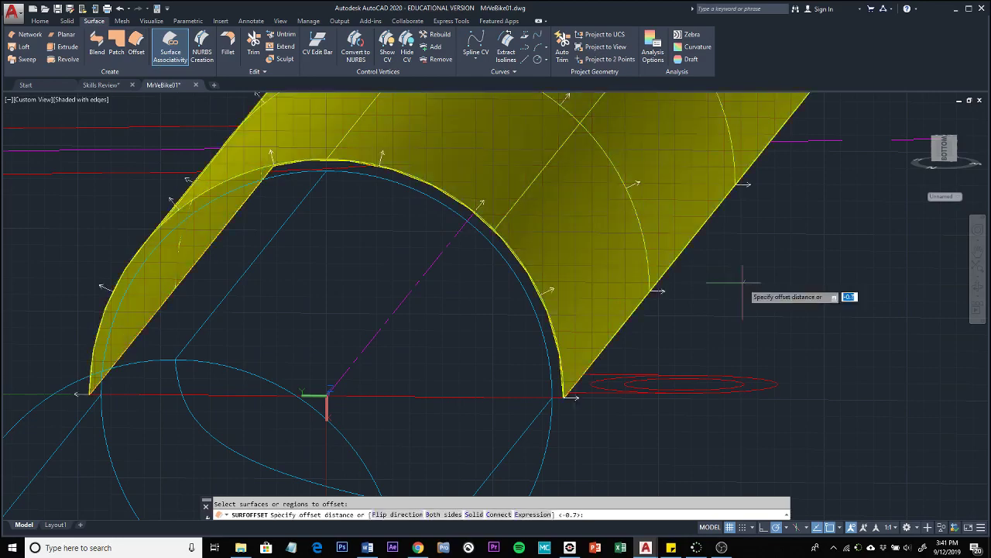
{"action": "middle_click_drag", "start_coordinate": [713, 283], "coordinate": [814, 388], "text": "shift"}
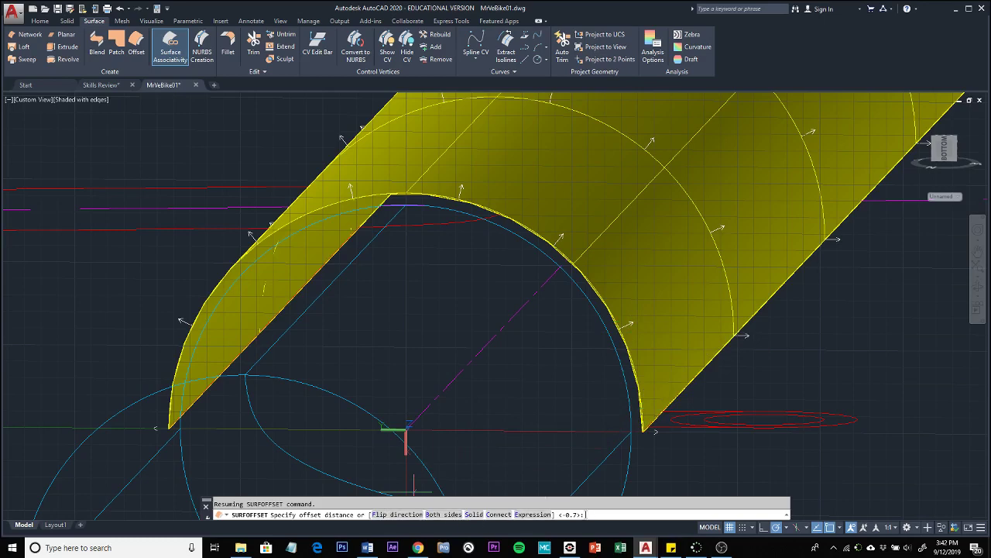
{"action": "left_click", "coordinate": [400, 515]}
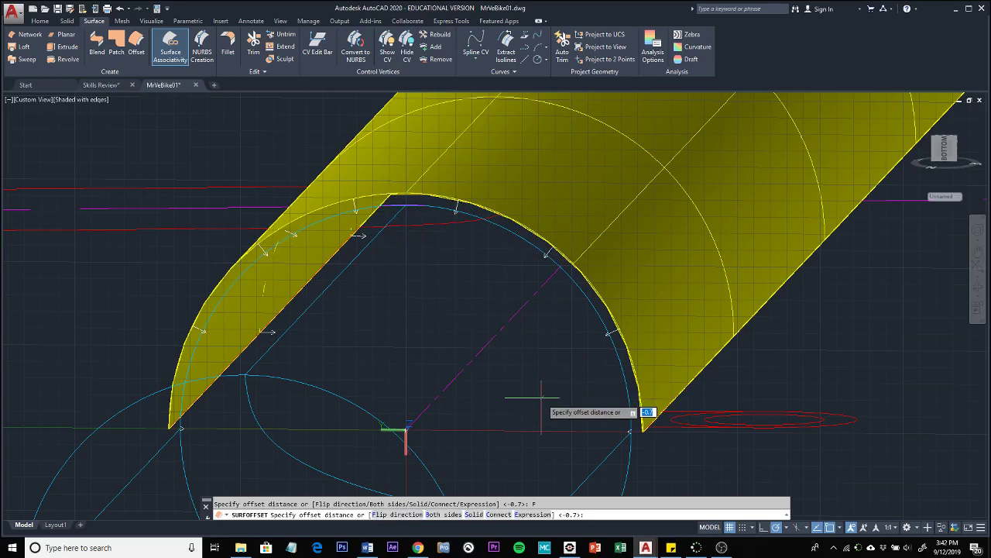
Define the inward offset distance by two points, from the half-tube surface's lower end corner to the adjacent intersection on the seatpost circle
{"action": "middle_click_drag", "start_coordinate": [540, 397], "coordinate": [527, 302]}
{"action": "key", "text": "Escape"}
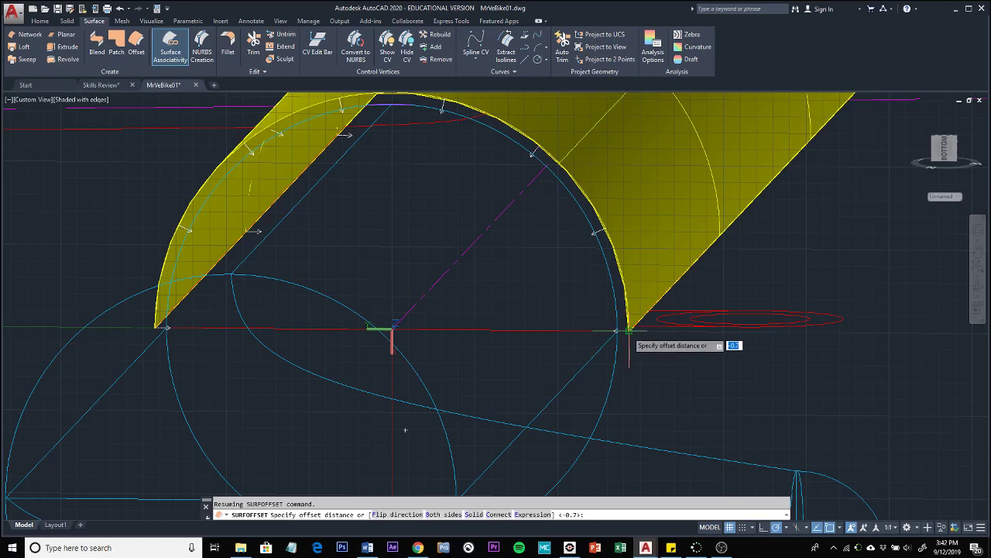
{"action": "scroll", "coordinate": [629, 331], "scroll_direction": "up", "scroll_amount": 3}
{"action": "left_click", "coordinate": [629, 331]}
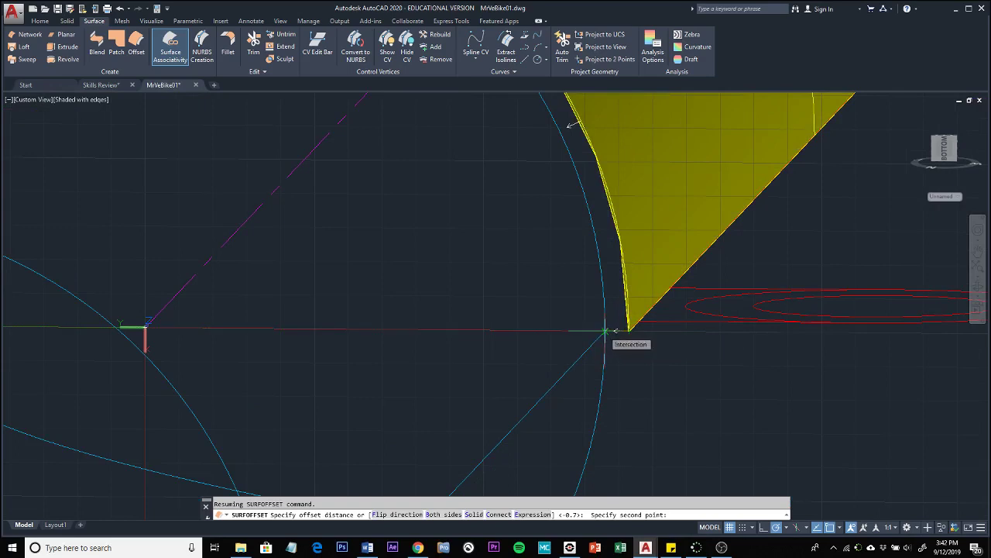
{"action": "left_click", "coordinate": [605, 331]}
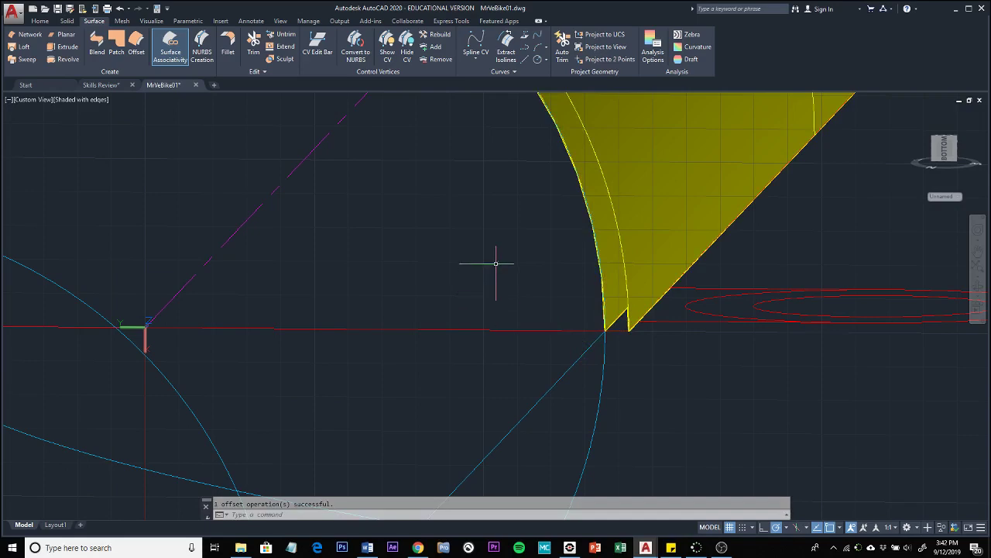
{"action": "scroll", "coordinate": [496, 263], "scroll_direction": "down", "scroll_amount": 1}
{"action": "scroll", "coordinate": [500, 256], "scroll_direction": "down", "scroll_amount": 1}
{"action": "middle_click_drag", "start_coordinate": [499, 258], "coordinate": [522, 351]}
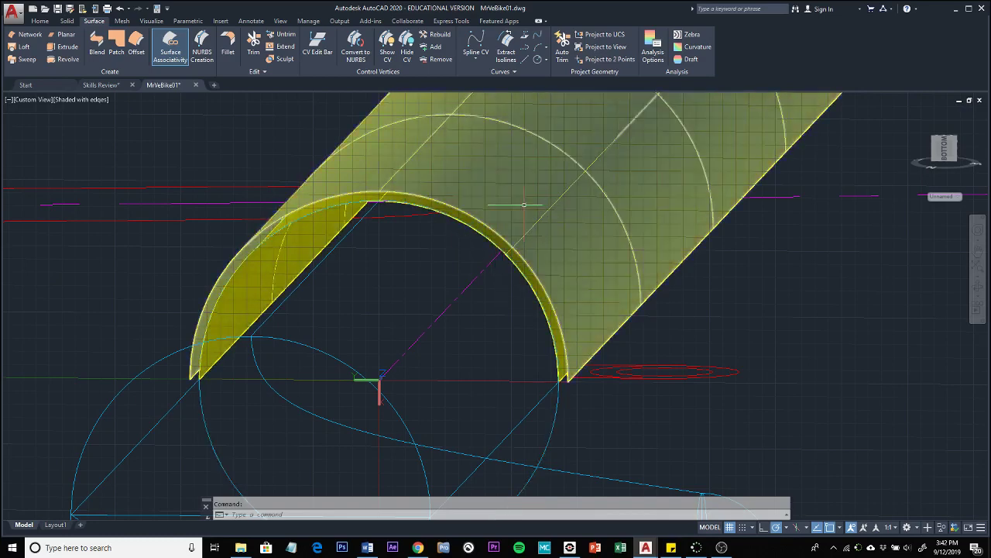
{"action": "mouse_move", "coordinate": [523, 205]}
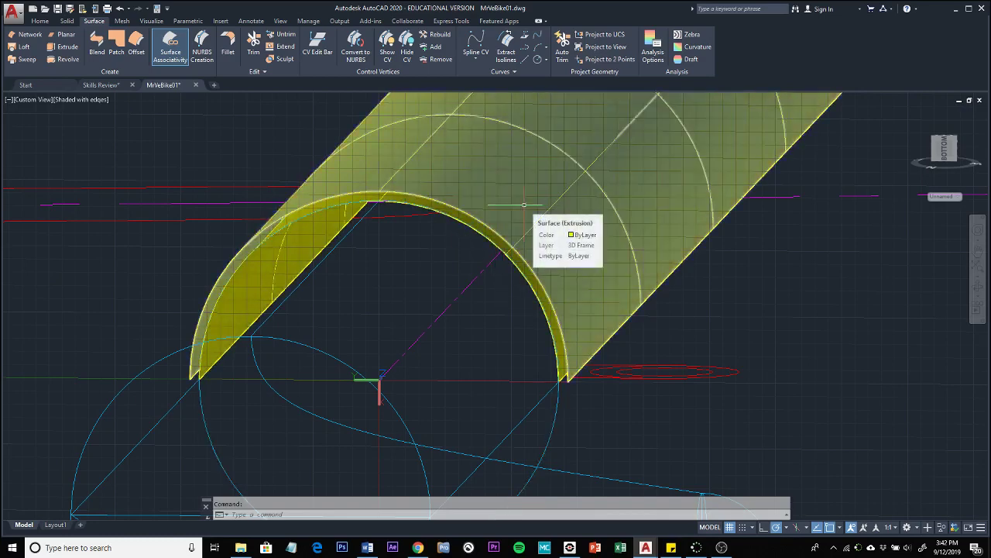